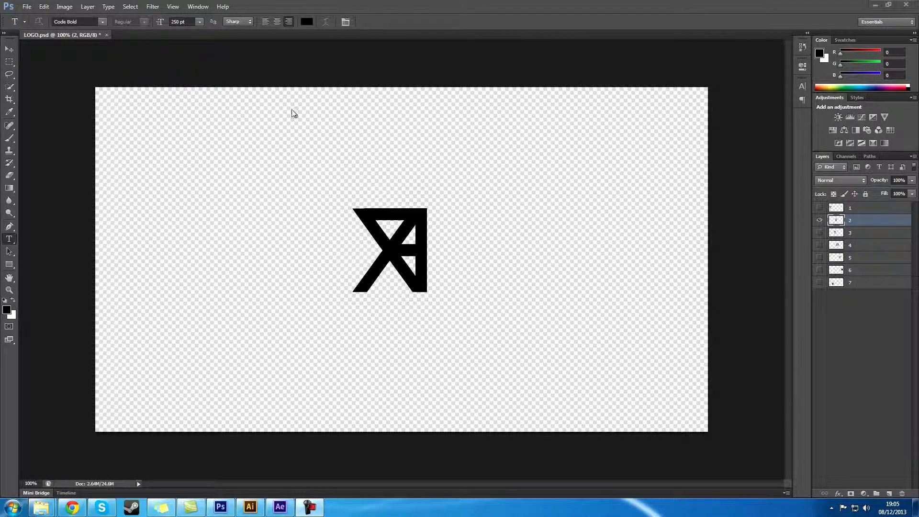
pyautogui.click(27, 8)
pyautogui.click(242, 167)
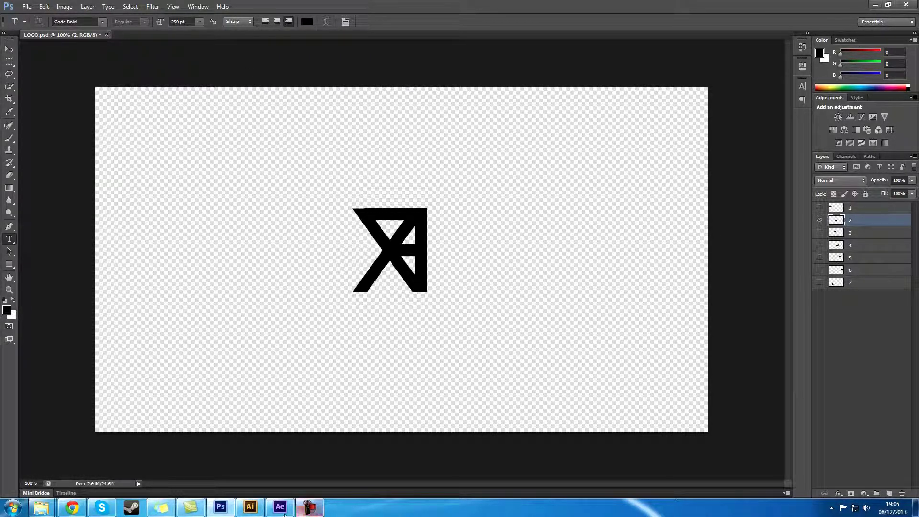
# Step: Switch to Illustrator and create a new 1280 × 720 px document with one artboard
pyautogui.click(249, 507)
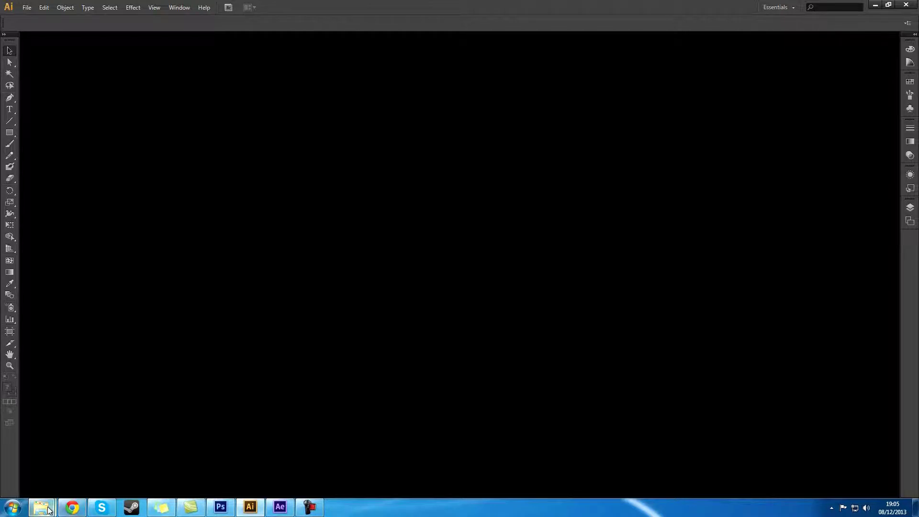
pyautogui.click(27, 8)
pyautogui.click(42, 18)
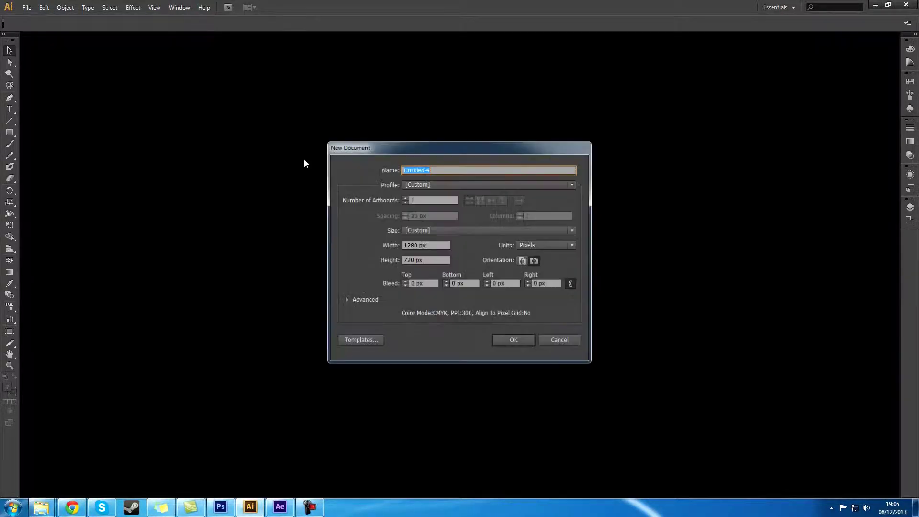
pyautogui.moveTo(410, 246); pyautogui.dragTo(389, 245)
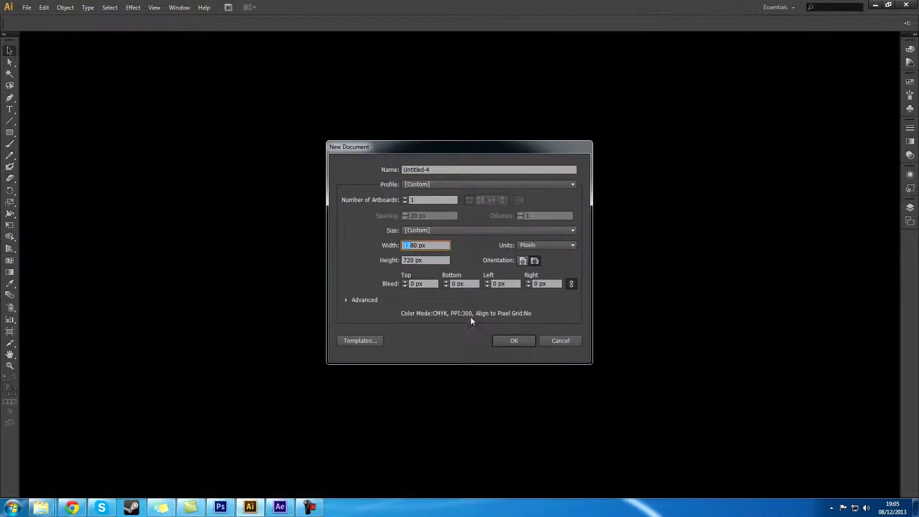
pyautogui.click(516, 338)
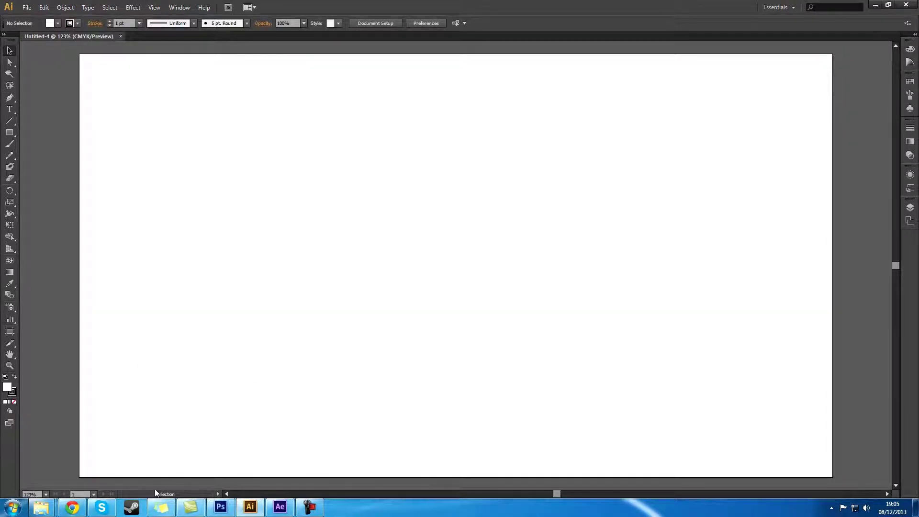
# Step: Place the logo #1 PNG from the Intro to vids folder into the document and align it with the artboard
pyautogui.moveTo(41, 508)
pyautogui.click(158, 457)
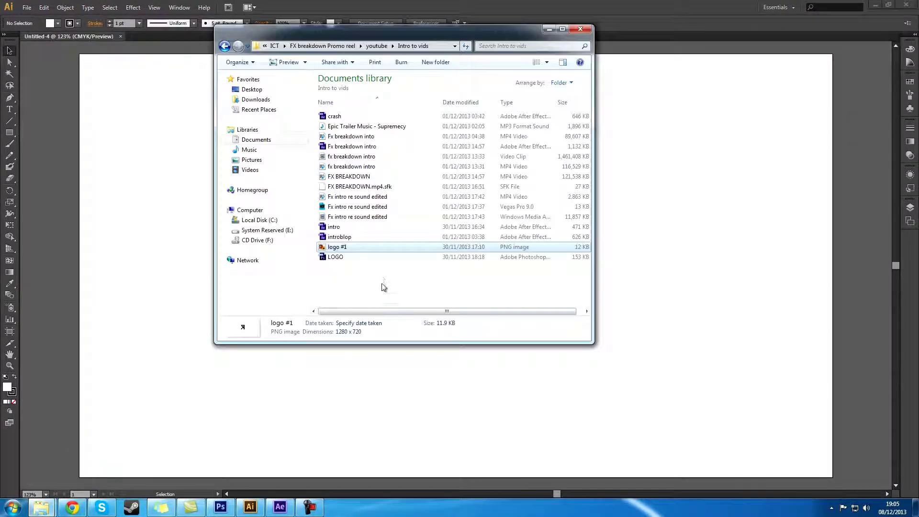
pyautogui.moveTo(353, 251); pyautogui.dragTo(641, 229)
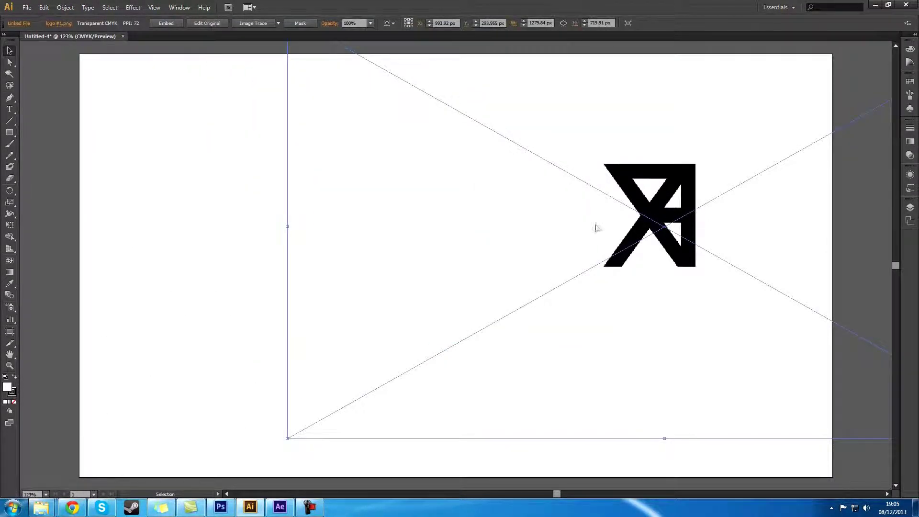
pyautogui.moveTo(506, 219); pyautogui.dragTo(299, 256)
# Step: Rasterize the placed logo in CMYK at High (300 ppi) with a transparent background
pyautogui.click(65, 7)
pyautogui.click(96, 129)
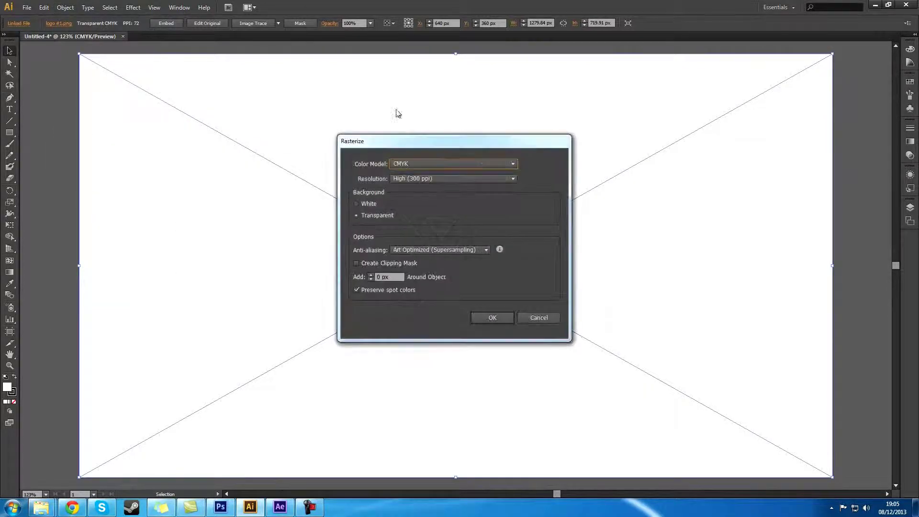
pyautogui.click(400, 178)
pyautogui.click(400, 178)
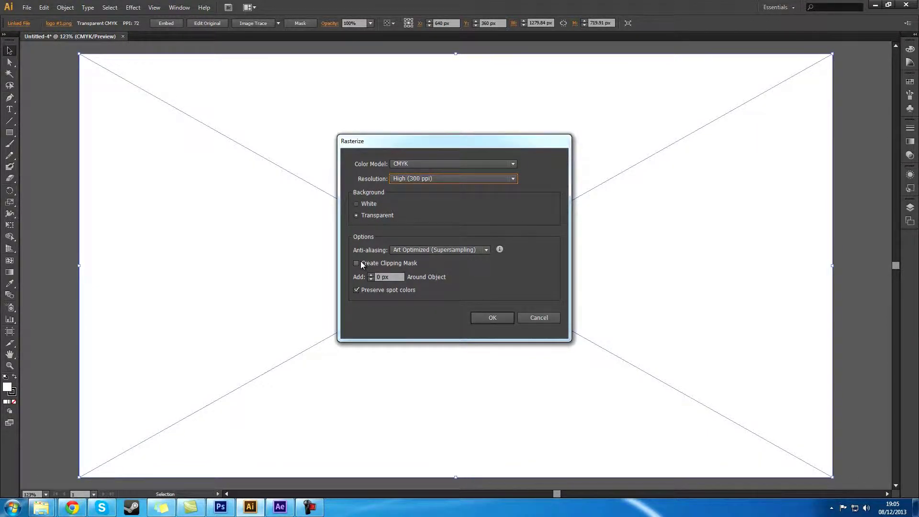
pyautogui.click(493, 318)
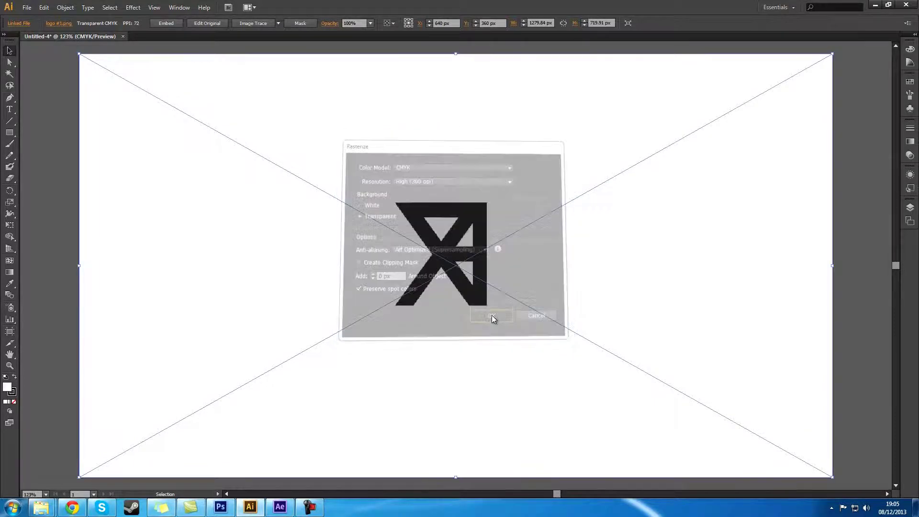
# Step: Image-trace the rasterized logo and expand the result into vector paths, accepting the large-image tracing
pyautogui.click(65, 8)
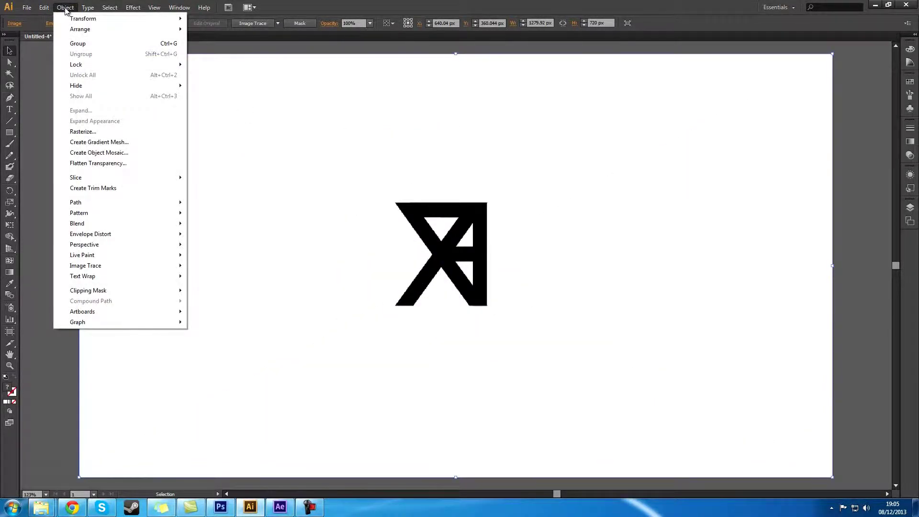
pyautogui.moveTo(173, 267)
pyautogui.click(208, 273)
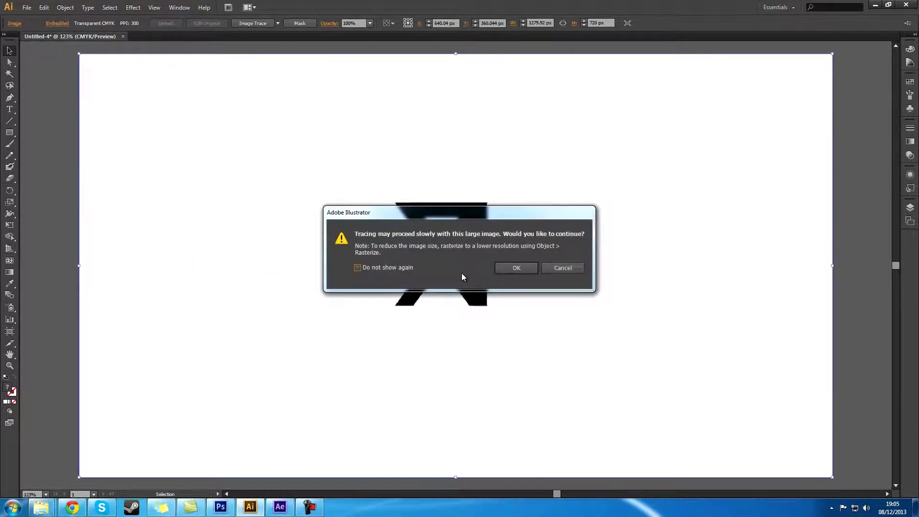
pyautogui.click(509, 267)
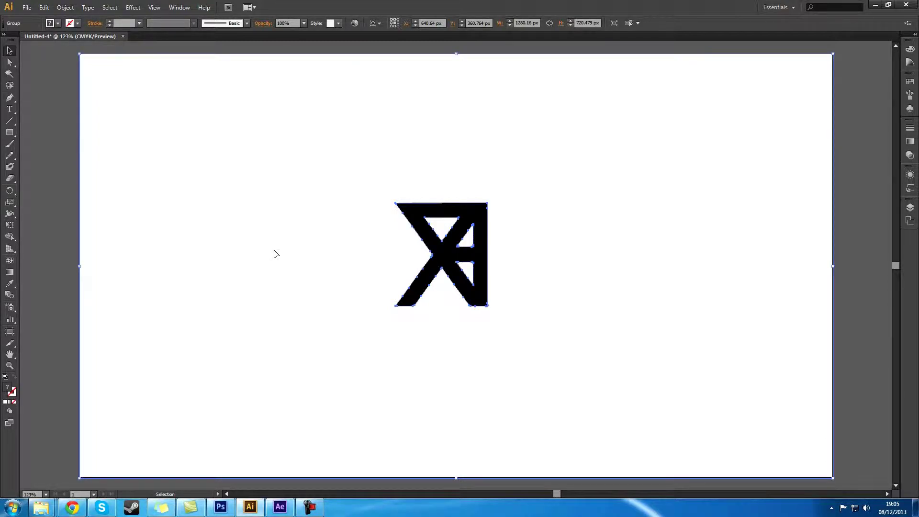
# Step: Isolate the traced group and copy only the black logo shape
pyautogui.rightClick(443, 249)
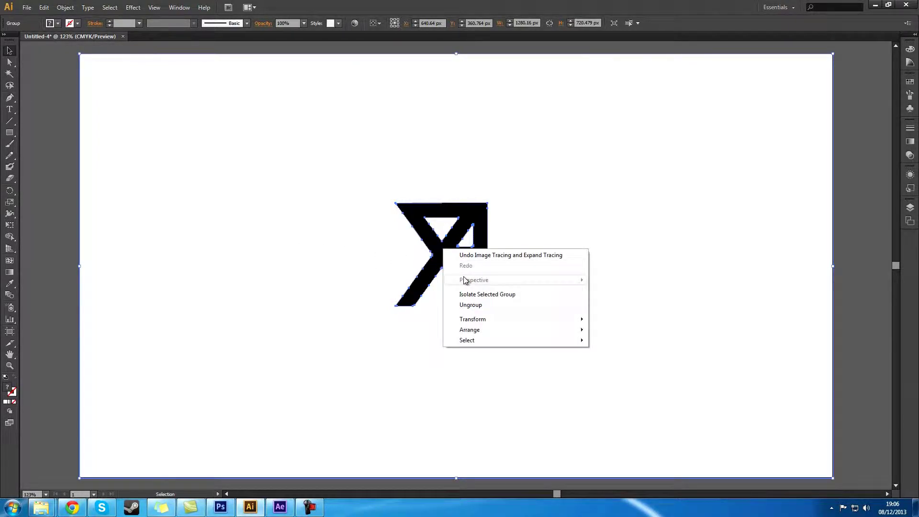
pyautogui.click(497, 294)
pyautogui.click(477, 217)
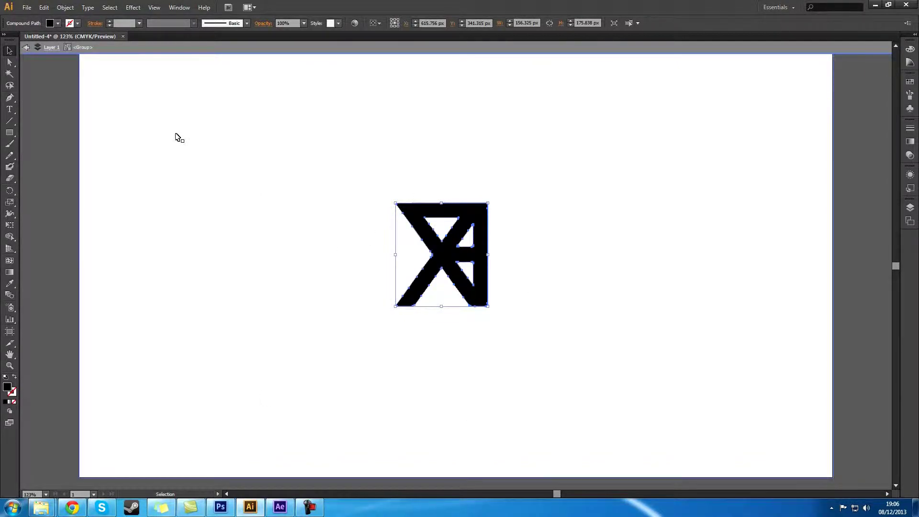
pyautogui.click(43, 7)
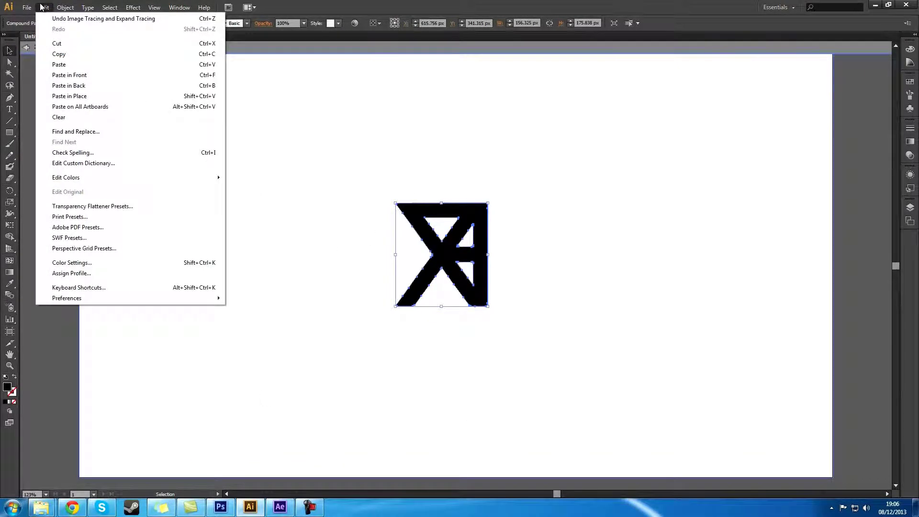
pyautogui.click(59, 54)
# Step: Switch to After Effects and create a 1280 × 720 px, 60 fps, 5-second composition named Tutorial
pyautogui.click(280, 507)
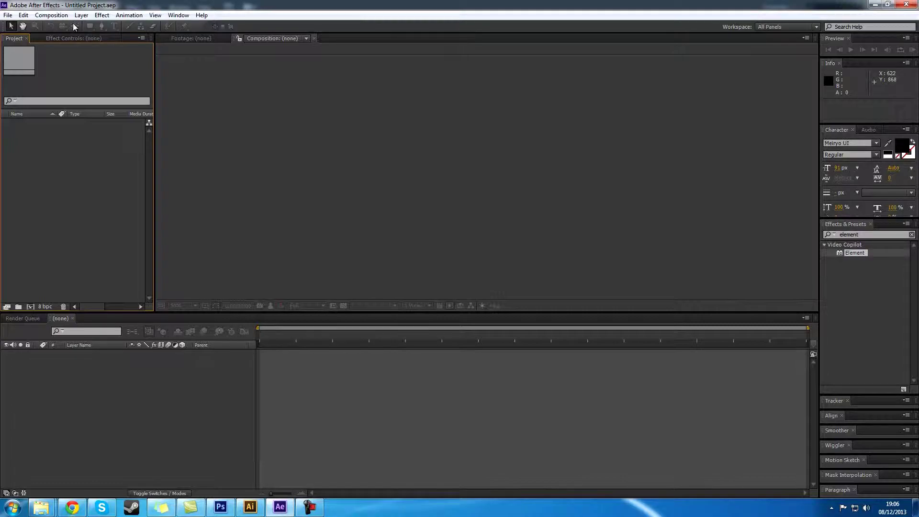
pyautogui.click(52, 15)
pyautogui.click(60, 24)
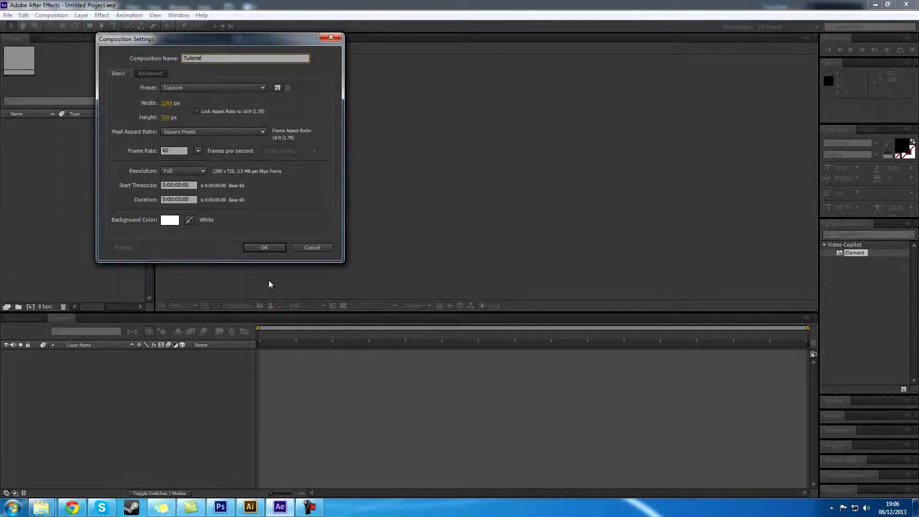
pyautogui.click(264, 248)
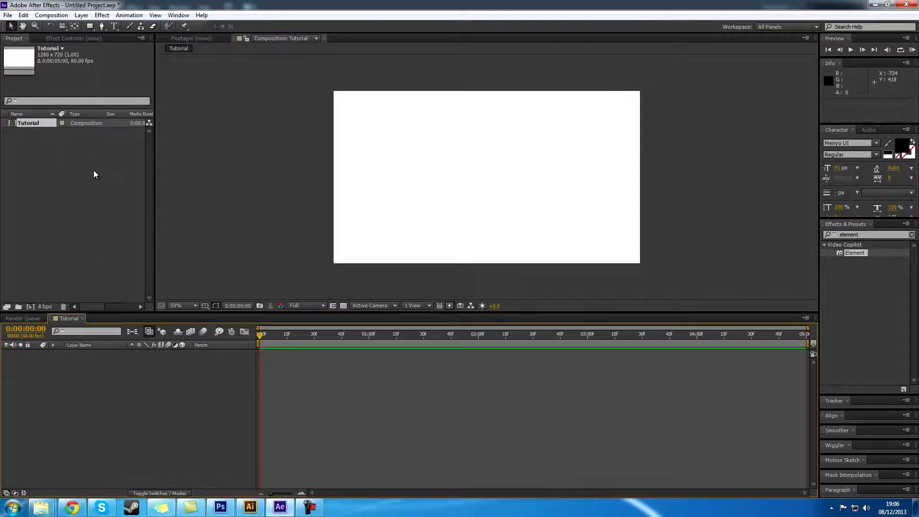
# Step: Add a 1280 × 720 px green solid named Element to the composition
pyautogui.hotkey('ctrl', 'y')
pyautogui.click(475, 149)
pyautogui.moveTo(475, 149); pyautogui.dragTo(354, 151)
pyautogui.press('BackSpace')
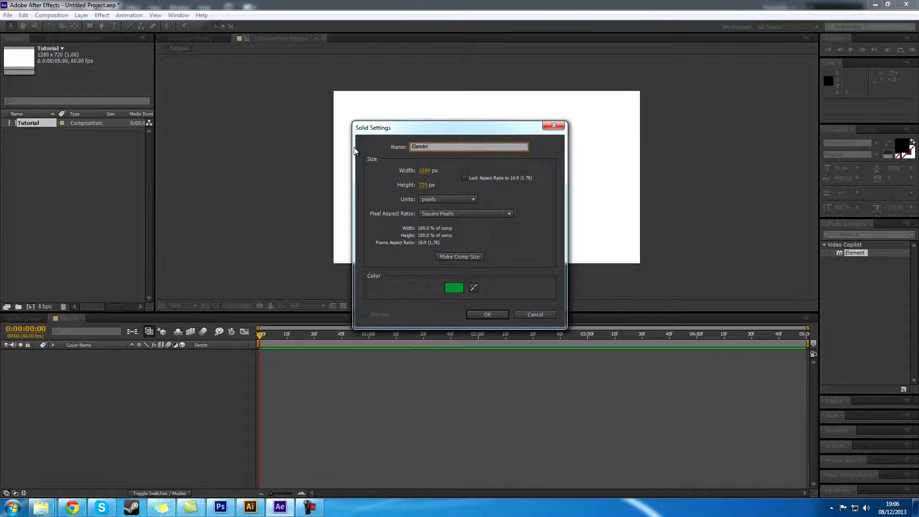
pyautogui.click(480, 314)
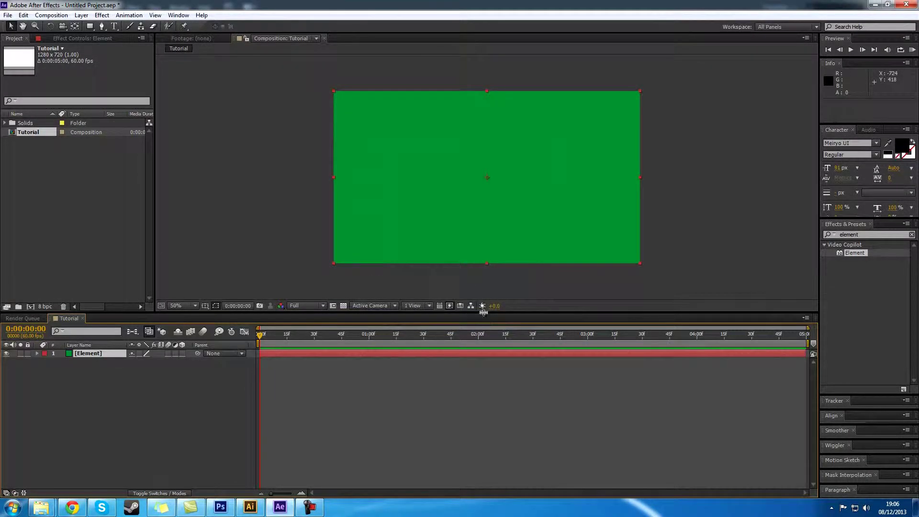
# Step: Add a second comp-size solid named Mask in a light green colour
pyautogui.hotkey('ctrl', 'shift', 'y')
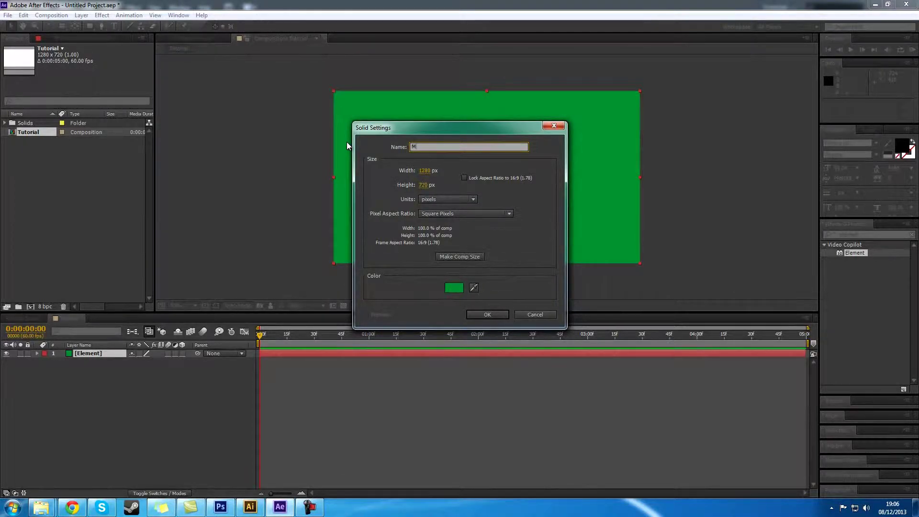
pyautogui.click(459, 256)
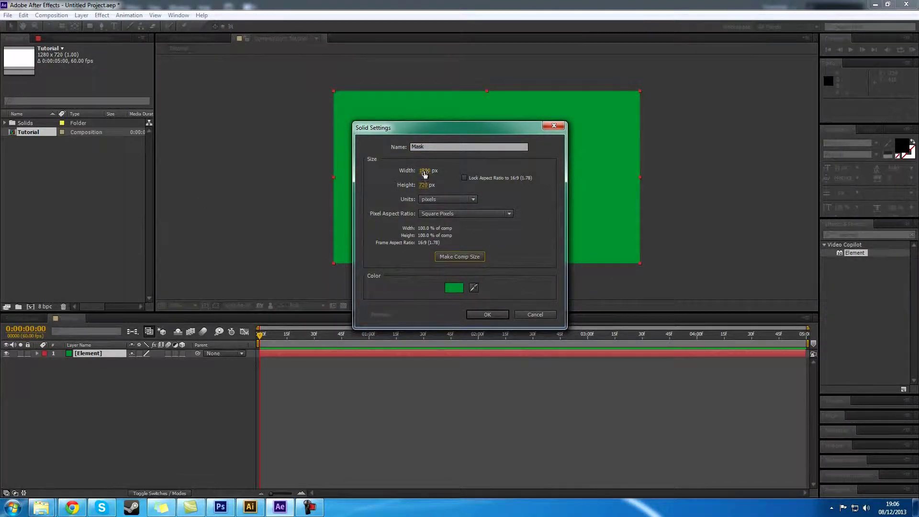
pyautogui.click(447, 290)
pyautogui.moveTo(119, 79); pyautogui.dragTo(38, 44)
pyautogui.click(215, 22)
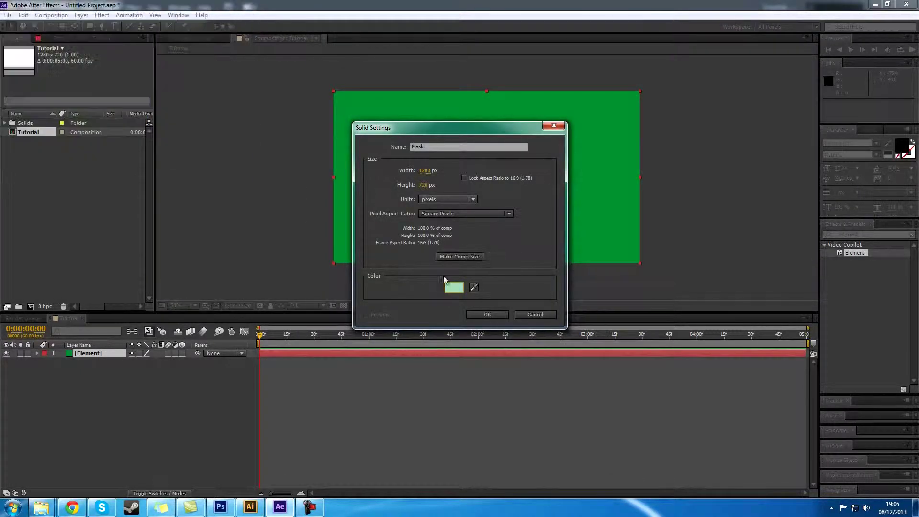
pyautogui.click(487, 314)
# Step: Paste the copied logo paths onto the Mask solid as layer masks
pyautogui.moveTo(84, 353); pyautogui.dragTo(86, 355)
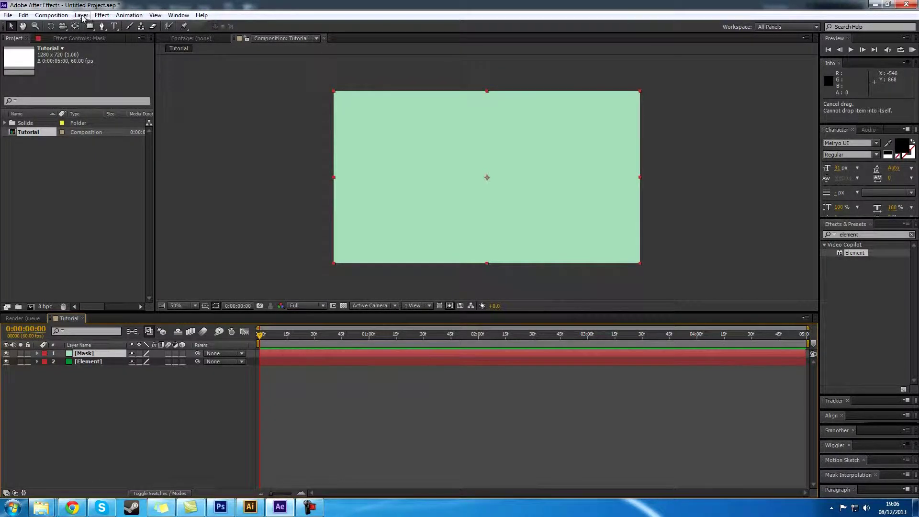
pyautogui.click(24, 15)
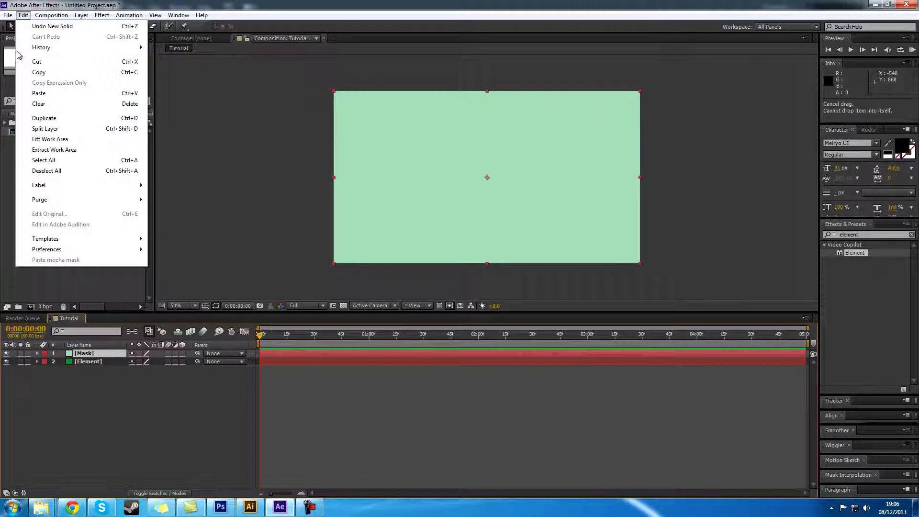
pyautogui.click(39, 94)
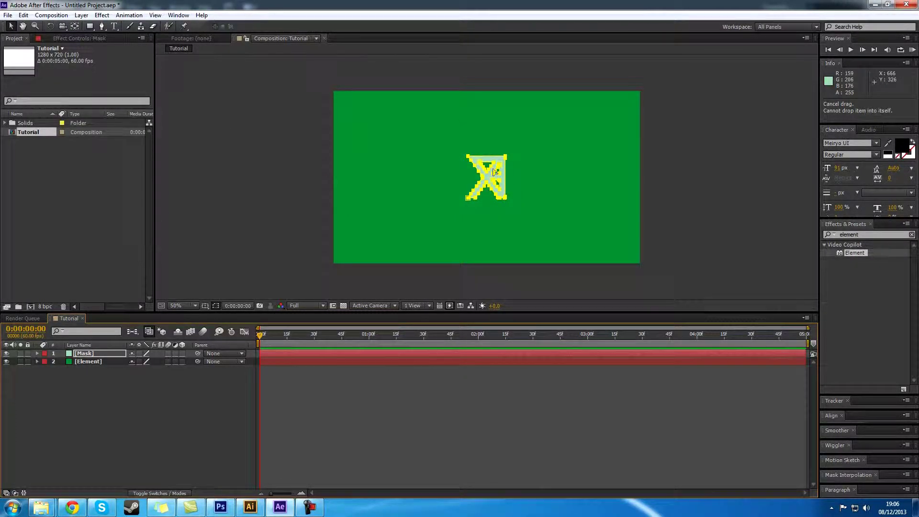
pyautogui.click(495, 184)
pyautogui.press('/')
pyautogui.press(',')
pyautogui.press(',')
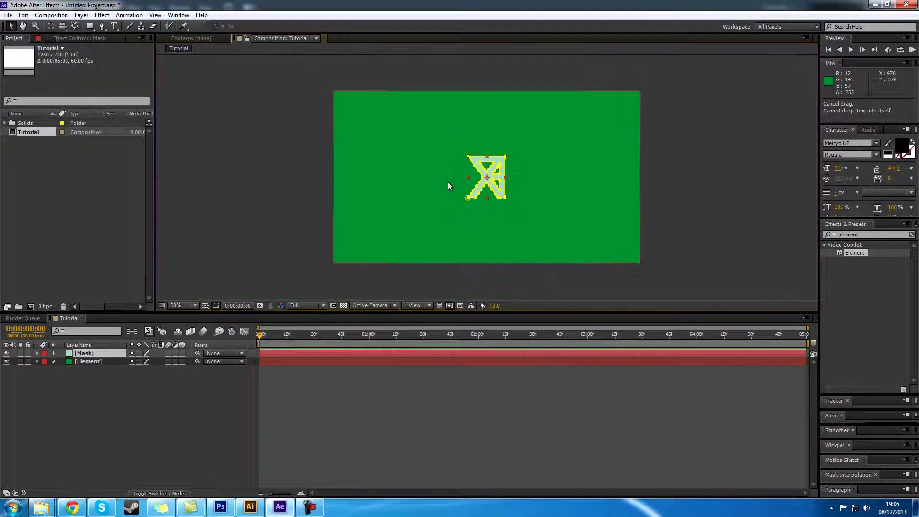
# Step: Reveal the Mask layer's masks and set Mask 1 to Subtract and Masks 2, 3 and 4 to Add
pyautogui.click(98, 354)
pyautogui.press('m')
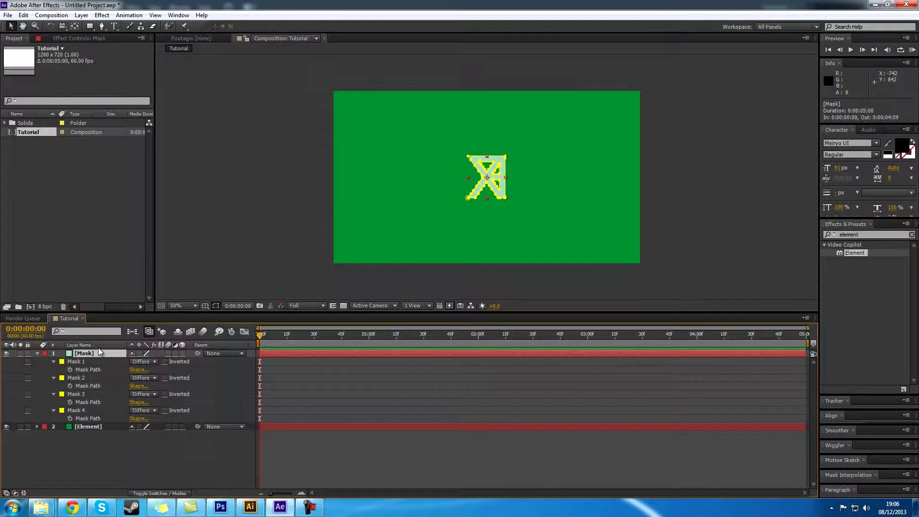
pyautogui.click(148, 365)
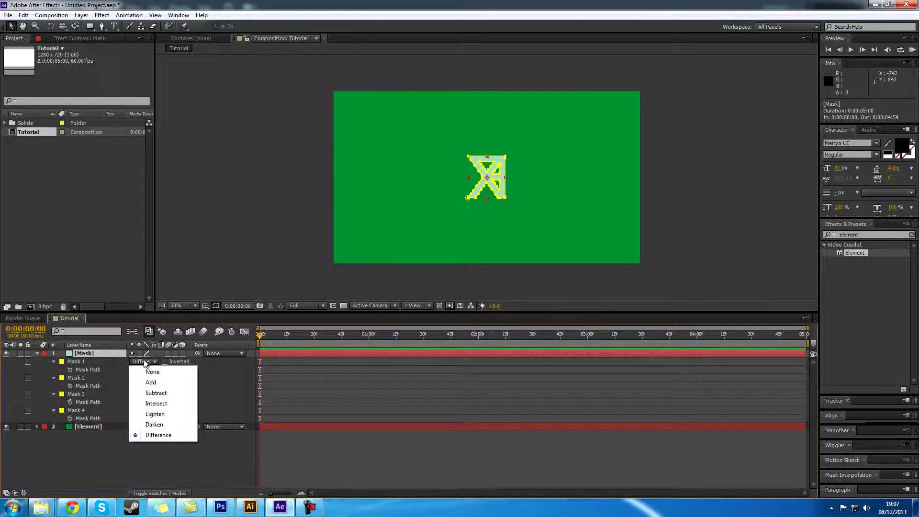
pyautogui.click(154, 393)
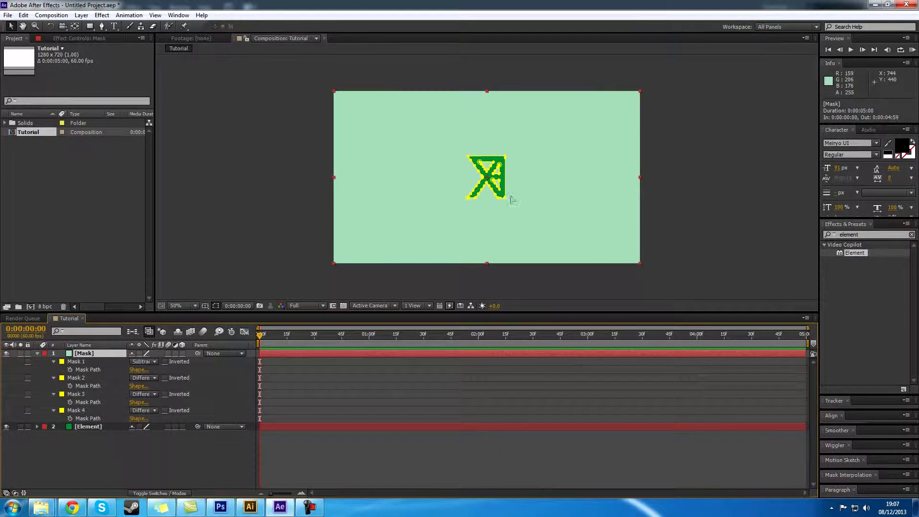
pyautogui.click(144, 378)
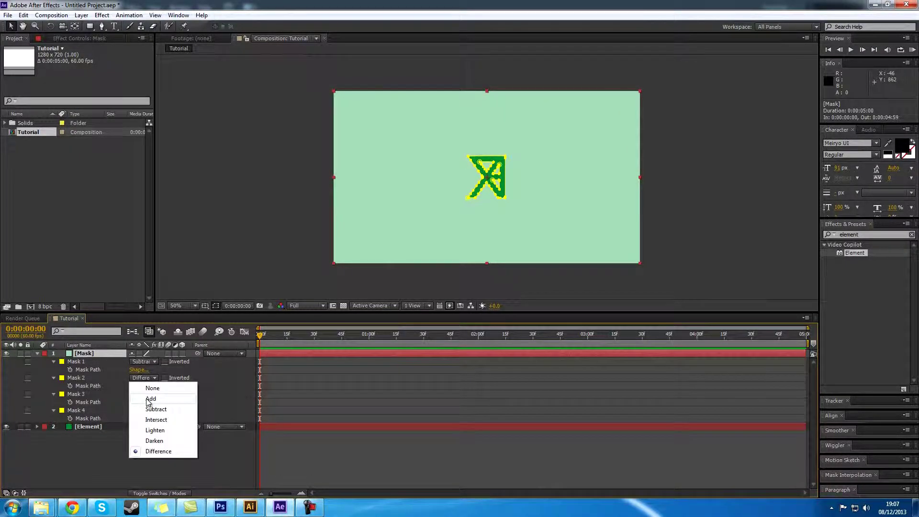
pyautogui.click(149, 399)
pyautogui.click(143, 394)
pyautogui.click(150, 415)
pyautogui.click(143, 410)
pyautogui.click(150, 431)
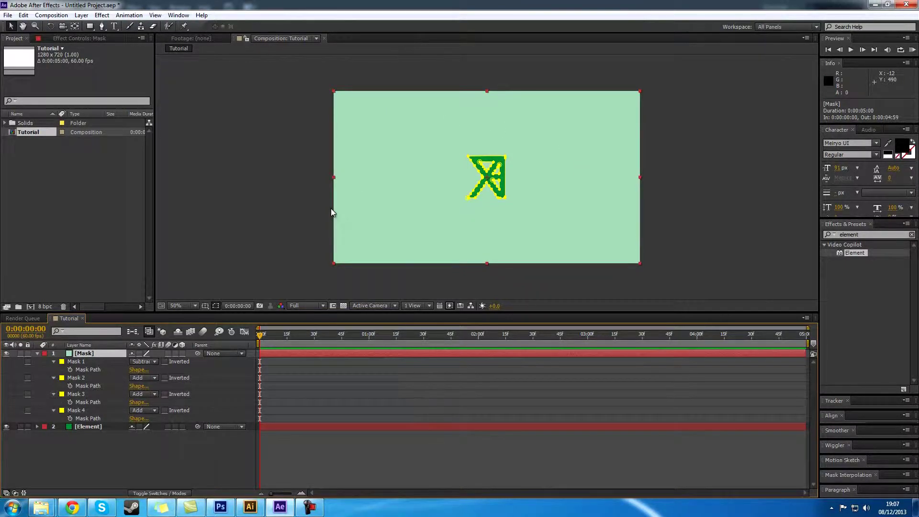
# Step: Show the effect controls for the Mask layer
pyautogui.click(254, 200)
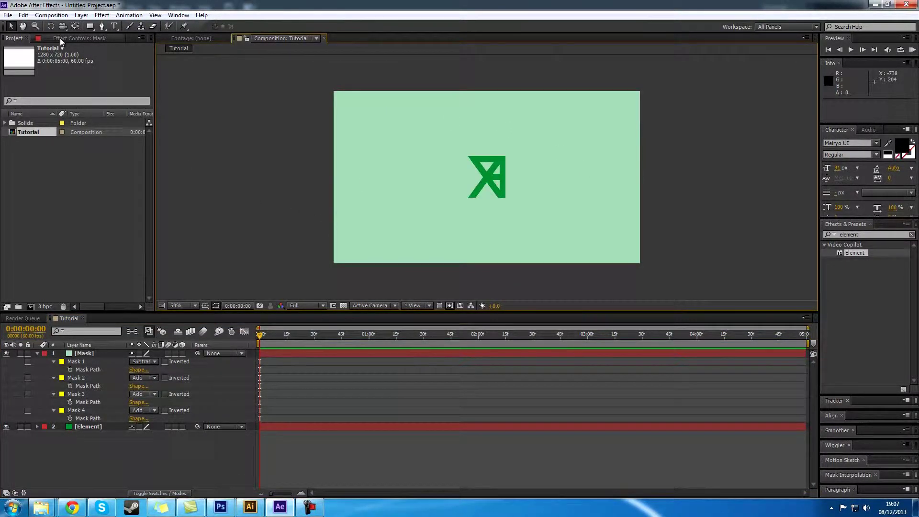
pyautogui.click(76, 39)
pyautogui.click(92, 353)
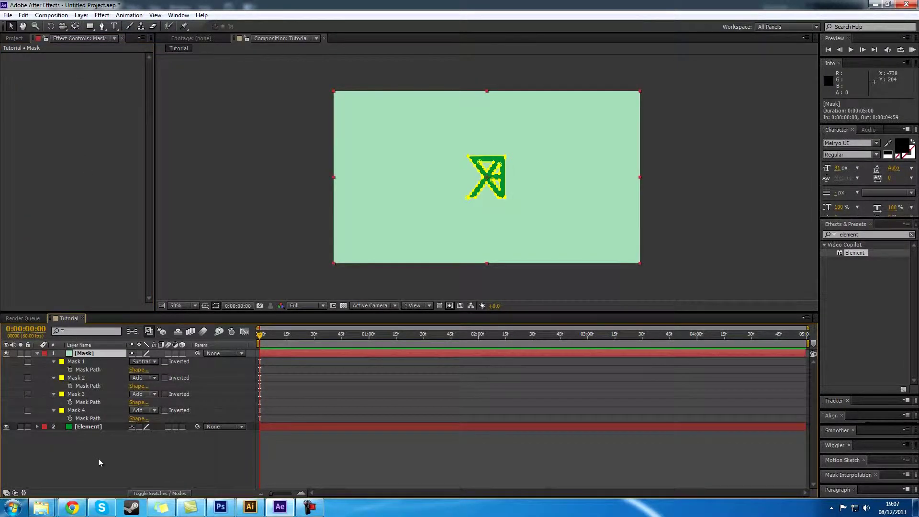
# Step: Apply the Video Copilot Element effect to the Element layer
pyautogui.click(96, 426)
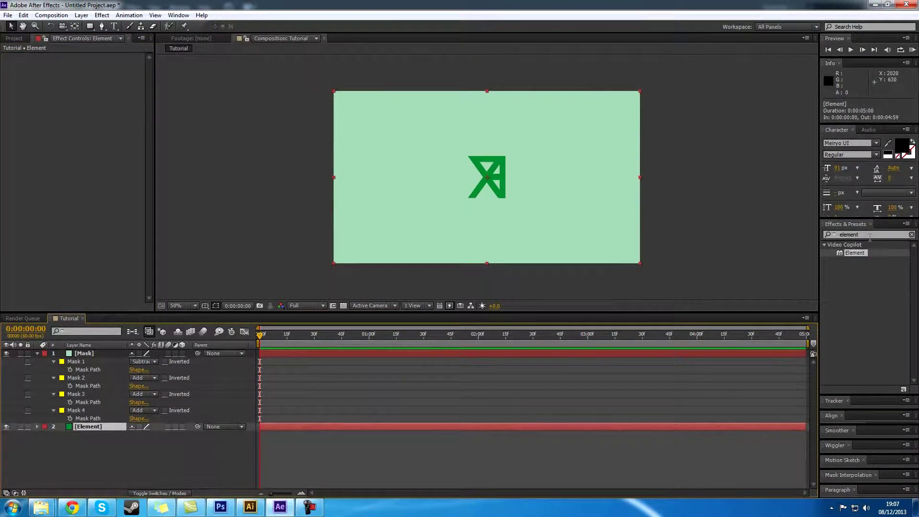
pyautogui.click(860, 265)
pyautogui.moveTo(855, 253); pyautogui.dragTo(115, 429)
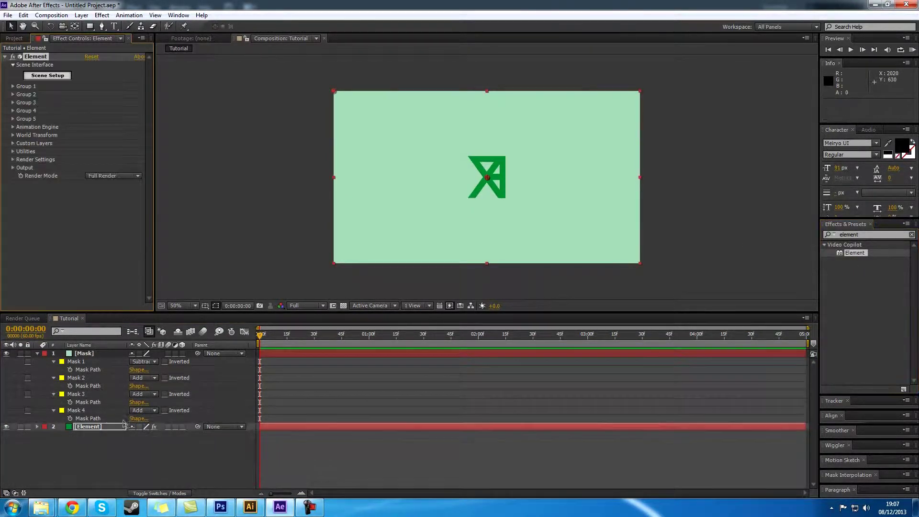
# Step: Collapse the Mask layer's properties and hide the layer
pyautogui.click(84, 353)
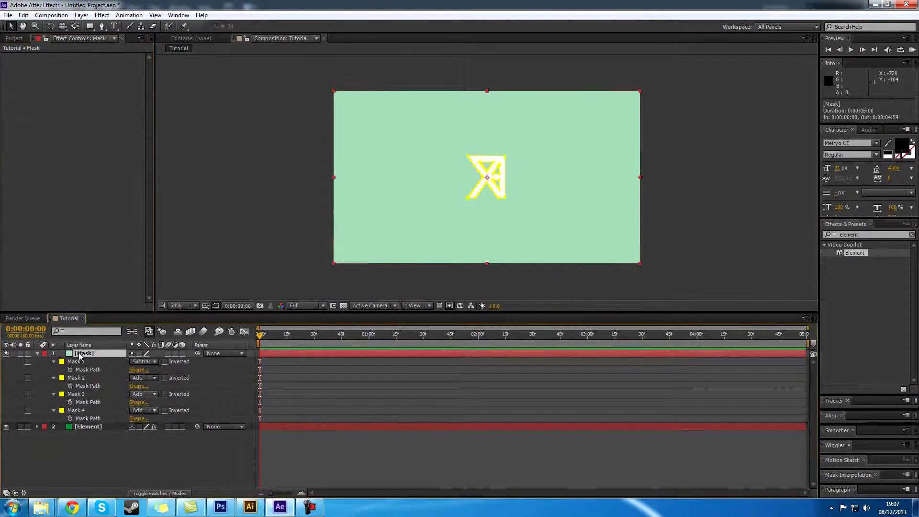
pyautogui.click(37, 353)
pyautogui.click(6, 353)
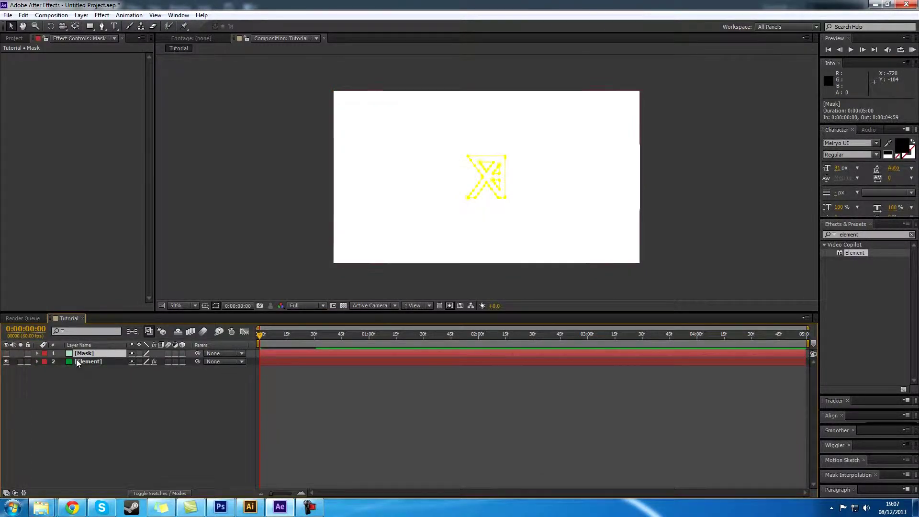
# Step: In the Element effect's custom text and masks settings, set Path Layer 1 to the Mask layer
pyautogui.click(83, 362)
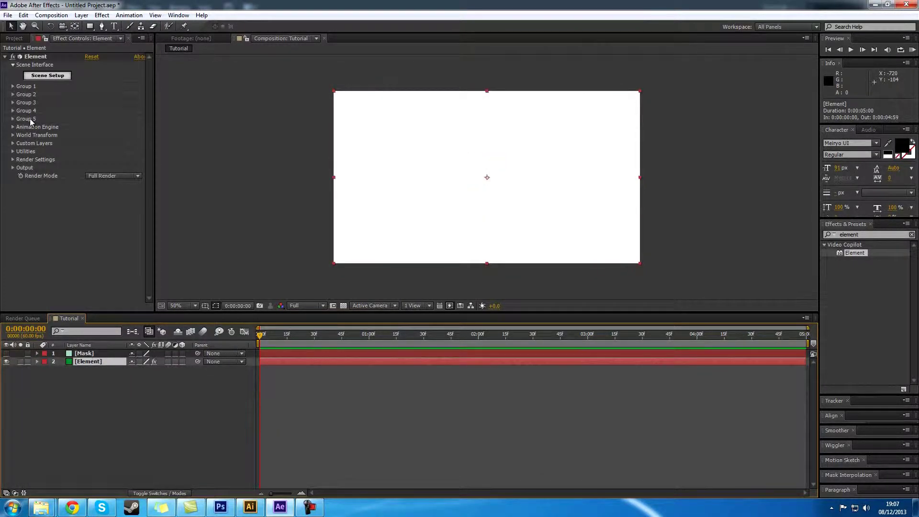
pyautogui.click(12, 144)
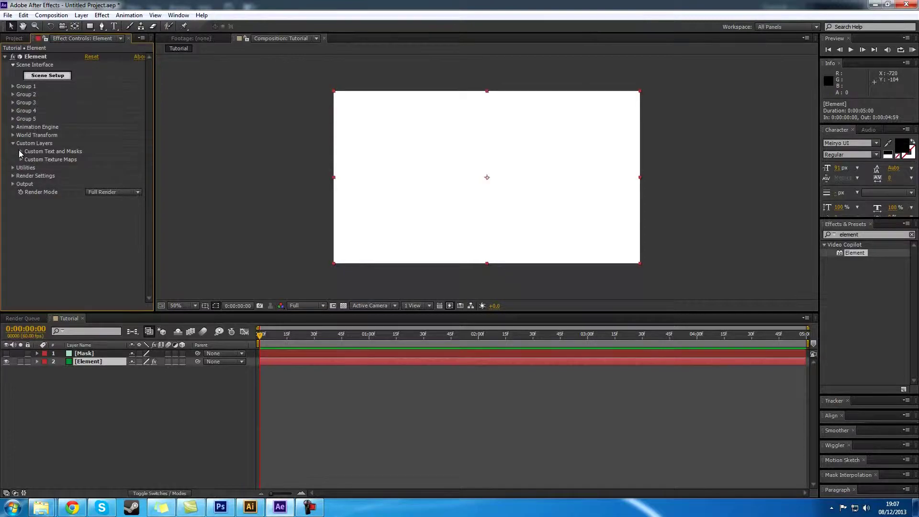
pyautogui.click(21, 151)
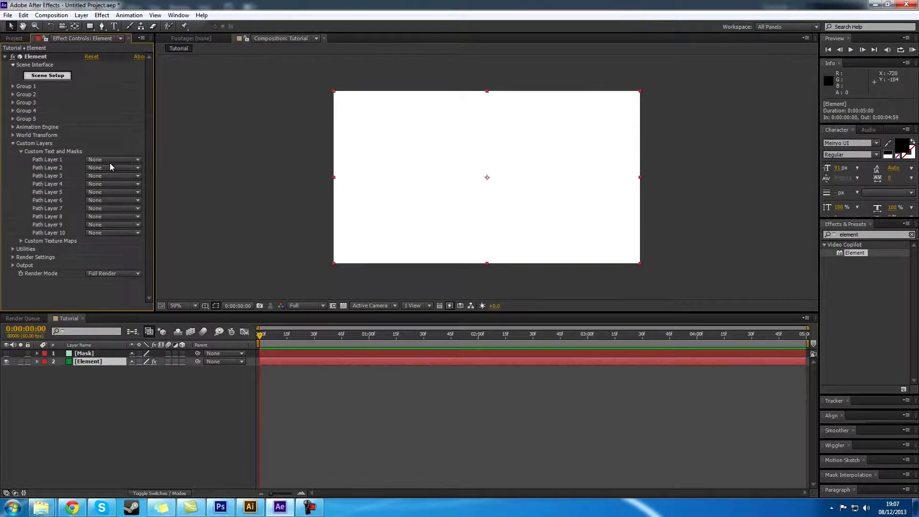
pyautogui.click(112, 161)
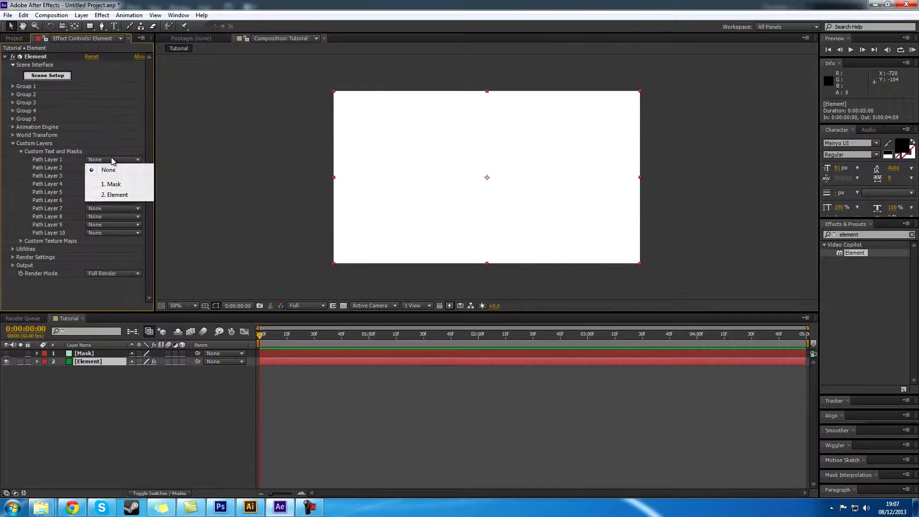
pyautogui.click(111, 185)
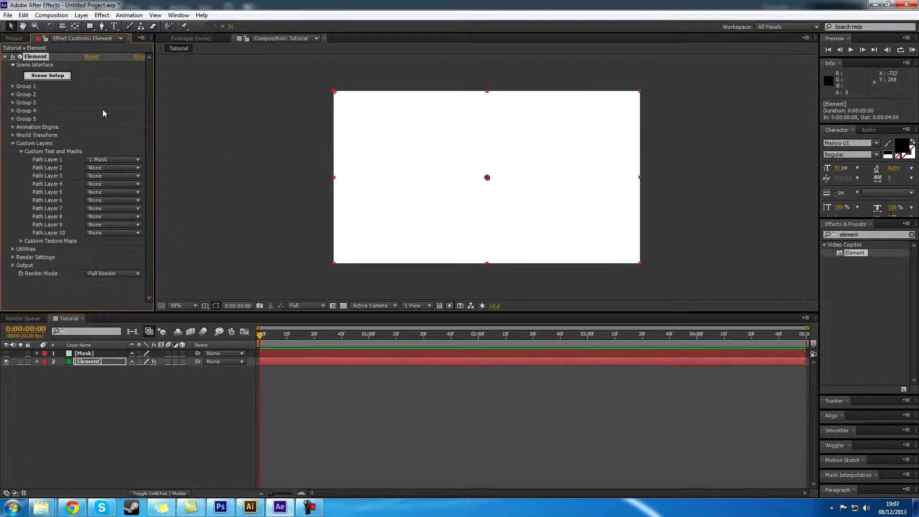
# Step: Extrude the logo path into a 3D model in Element's Scene Setup and apply the Chrome material preset
pyautogui.click(44, 77)
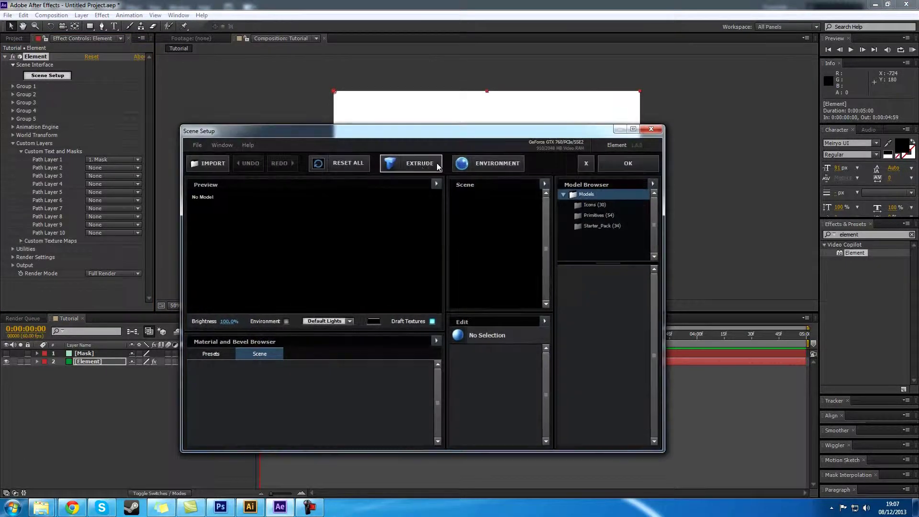
pyautogui.moveTo(310, 241); pyautogui.dragTo(203, 300)
pyautogui.click(211, 354)
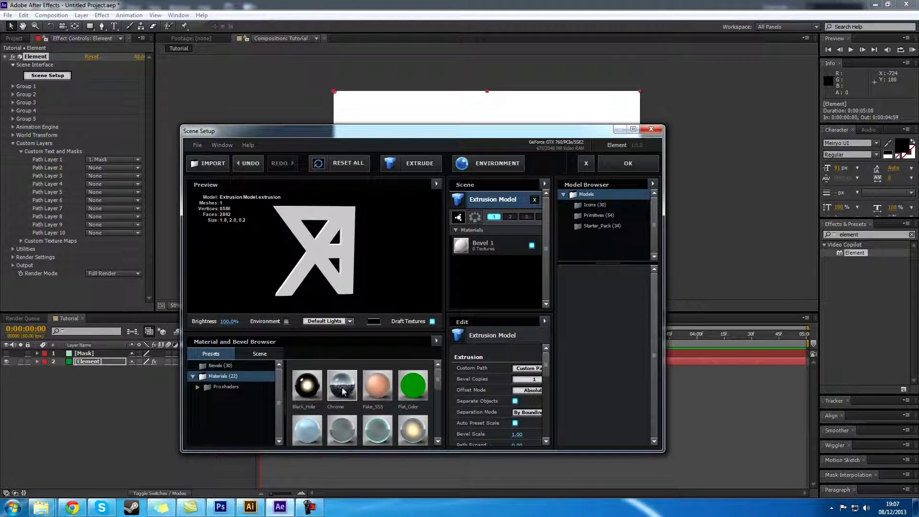
pyautogui.moveTo(352, 388); pyautogui.dragTo(338, 248)
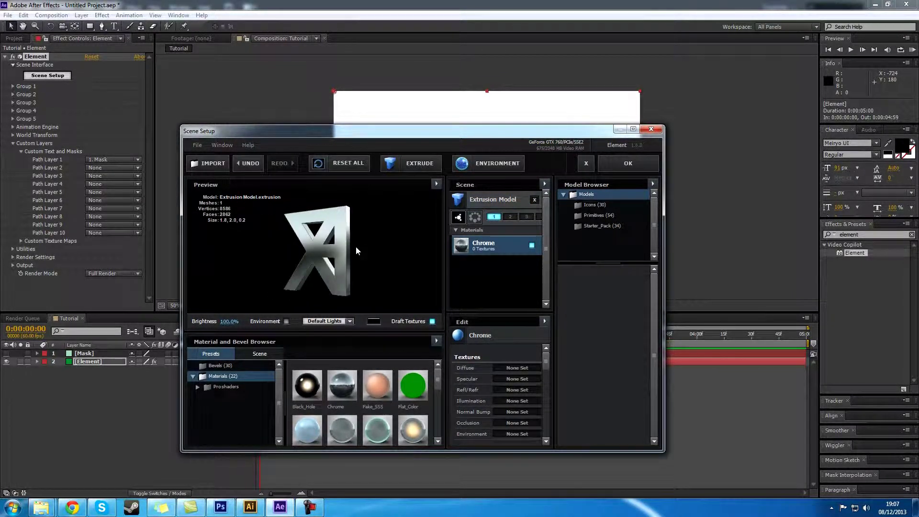
# Step: Apply the Gold_Rim bevel preset to the extruded logo and accept the scene setup
pyautogui.click(219, 365)
pyautogui.scroll(-3, 400, 407)
pyautogui.scroll(-3, 400, 407)
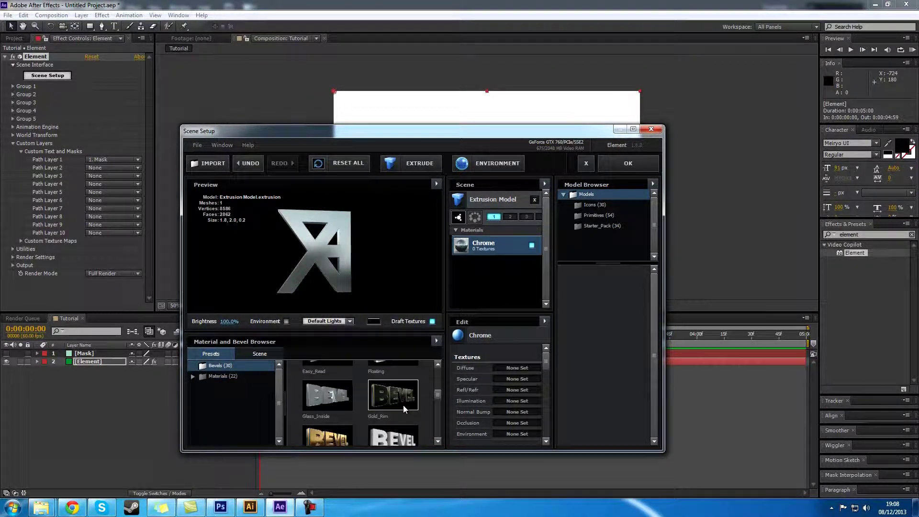
pyautogui.moveTo(401, 408); pyautogui.dragTo(314, 265)
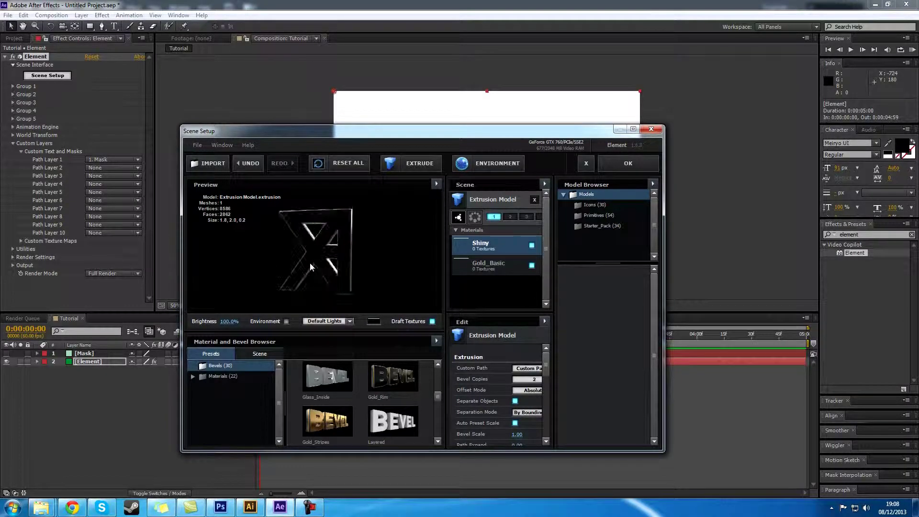
pyautogui.click(619, 167)
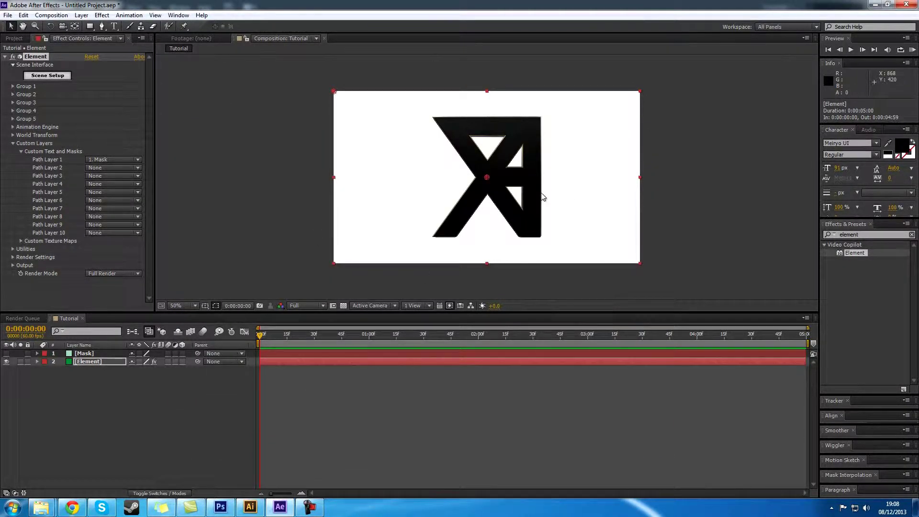
# Step: Add a two-node camera named Camera 1 with the 24mm preset
pyautogui.click(81, 15)
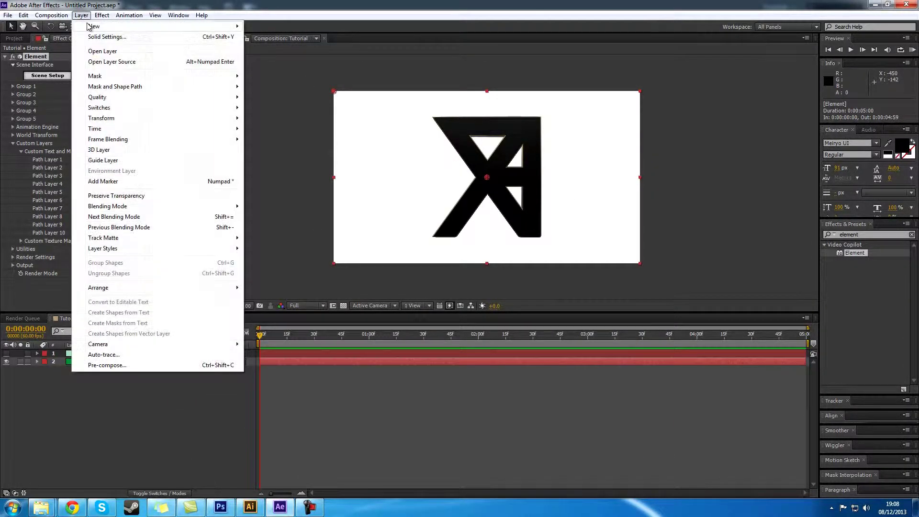
pyautogui.moveTo(88, 27)
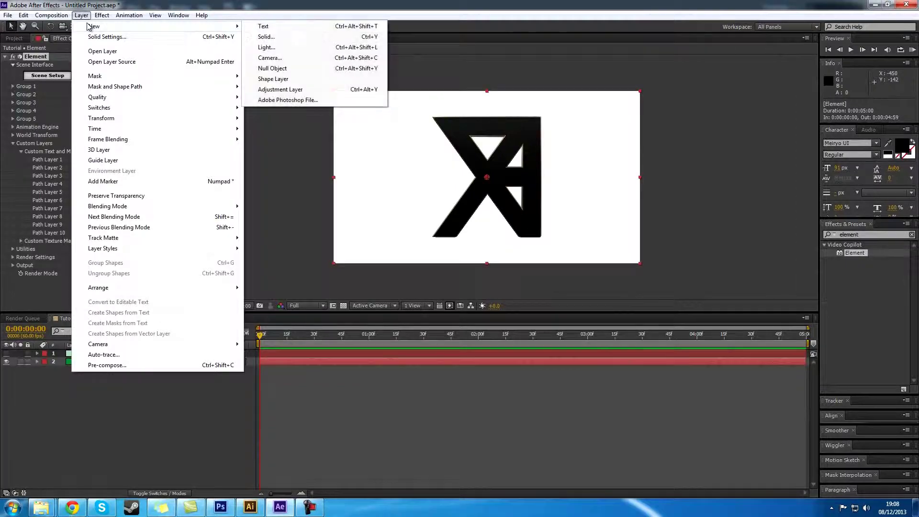
pyautogui.click(275, 58)
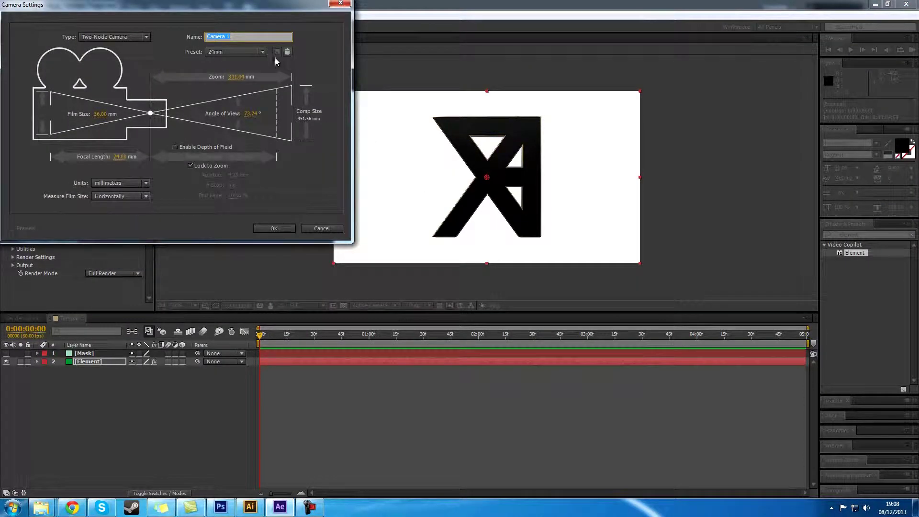
pyautogui.click(274, 228)
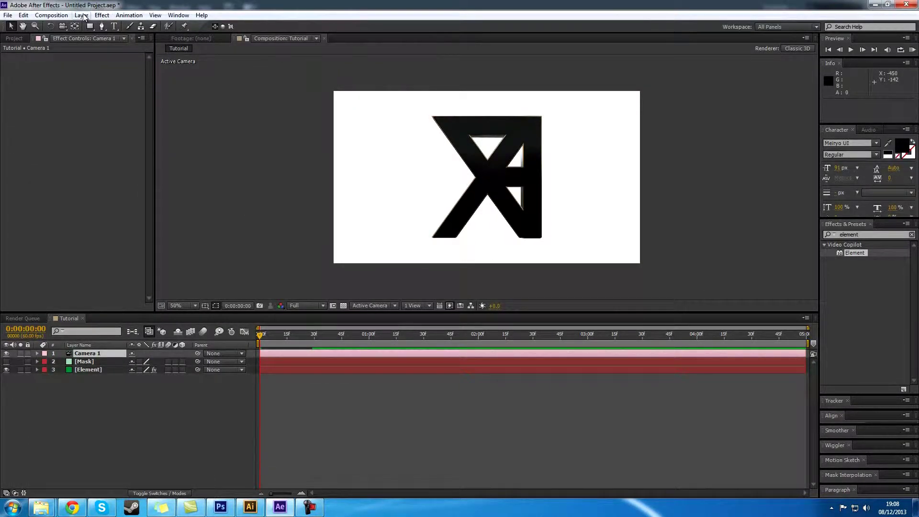
# Step: Add a null object and rename it cam null
pyautogui.click(81, 15)
pyautogui.moveTo(100, 28)
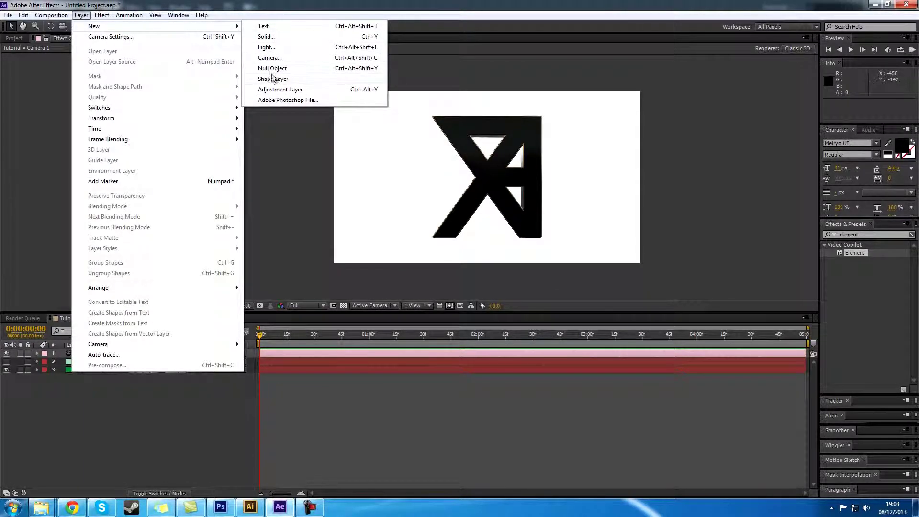
pyautogui.click(272, 69)
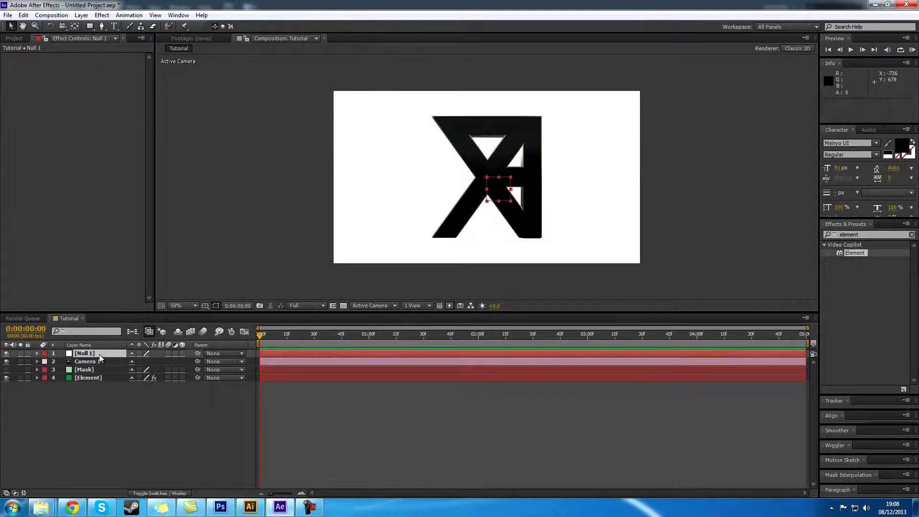
pyautogui.write('cam')
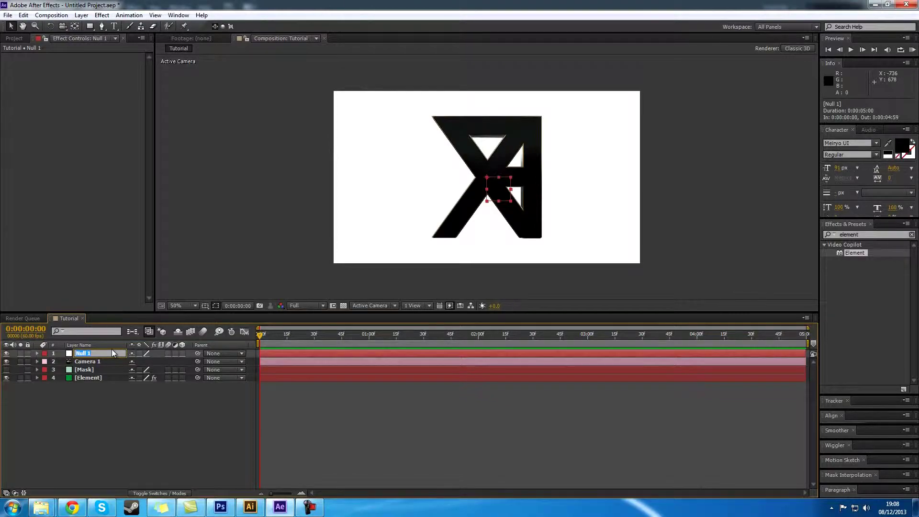
pyautogui.write(' null')
pyautogui.press('Return')
pyautogui.click(126, 447)
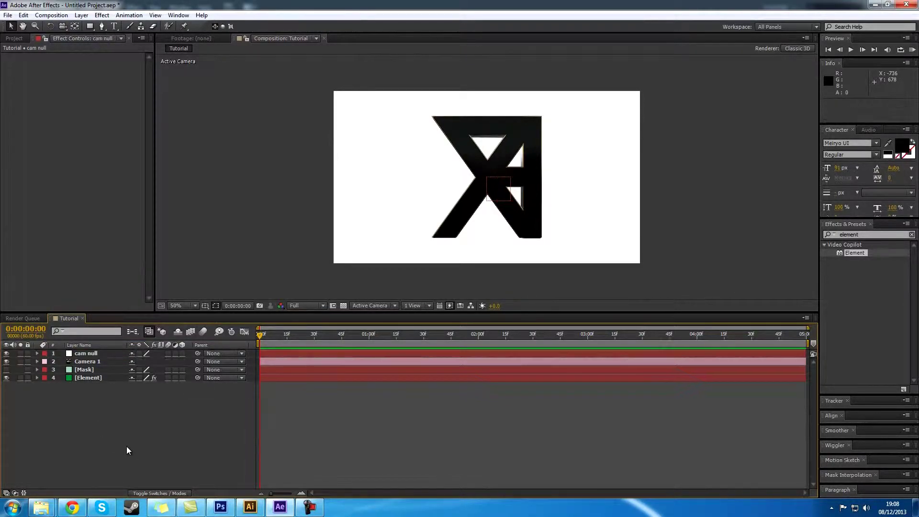
# Step: Parent Camera 1 to the cam null layer and orbit the camera to an angled view of the logo
pyautogui.moveTo(197, 362); pyautogui.dragTo(93, 355)
pyautogui.press('c')
pyautogui.moveTo(437, 171); pyautogui.dragTo(383, 189)
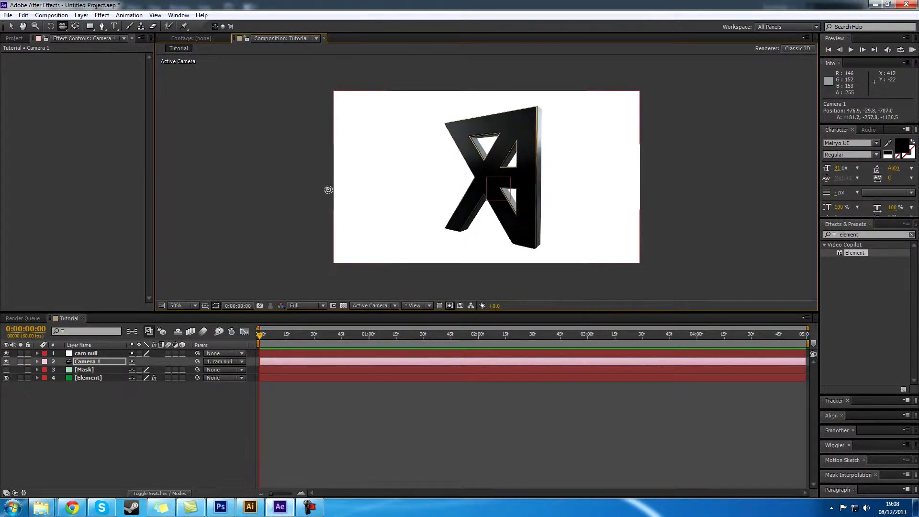